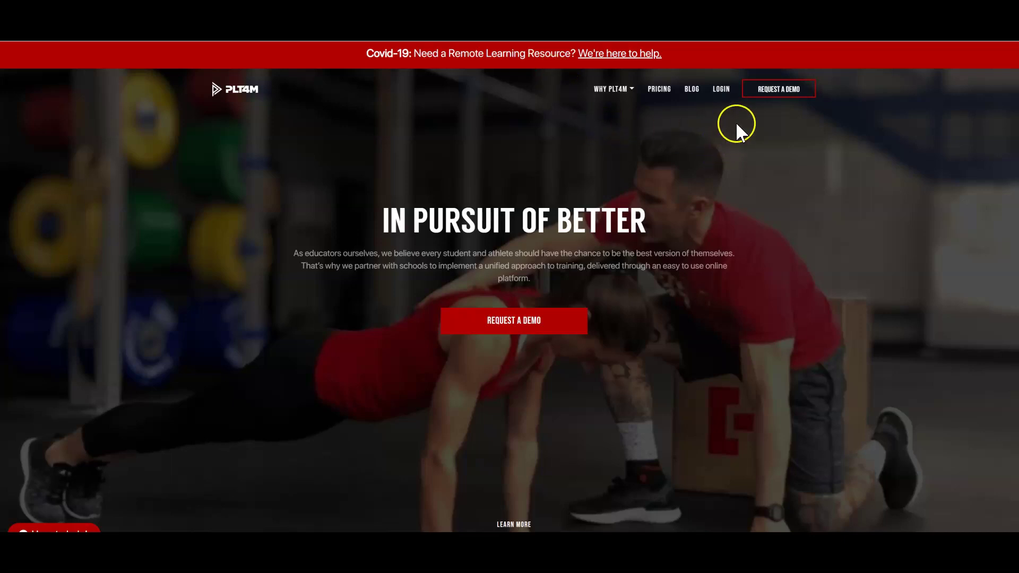
Step: Log in to the PLT4M account with the prefilled credentials and open the Analytics page
click(722, 90)
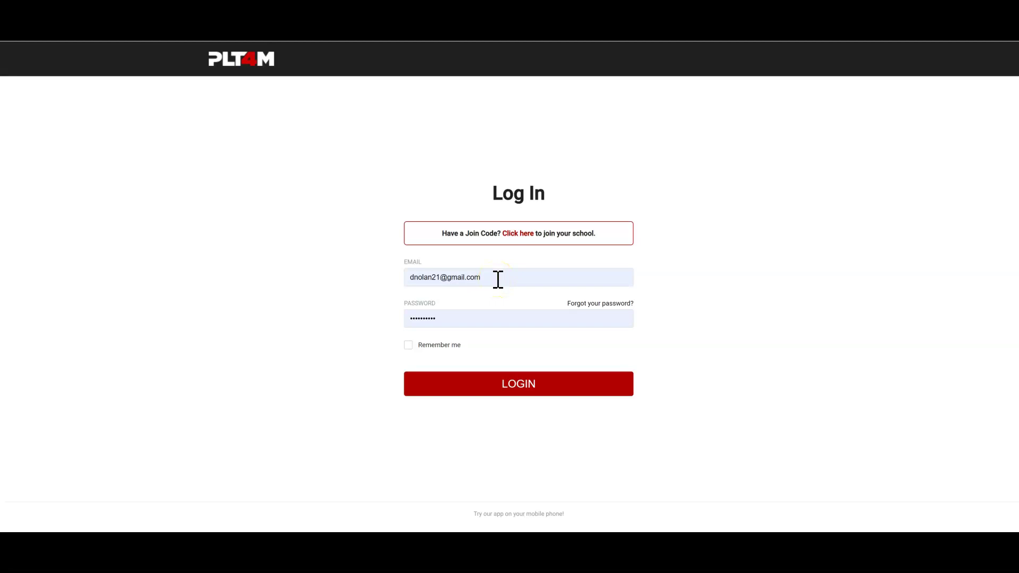
click(536, 388)
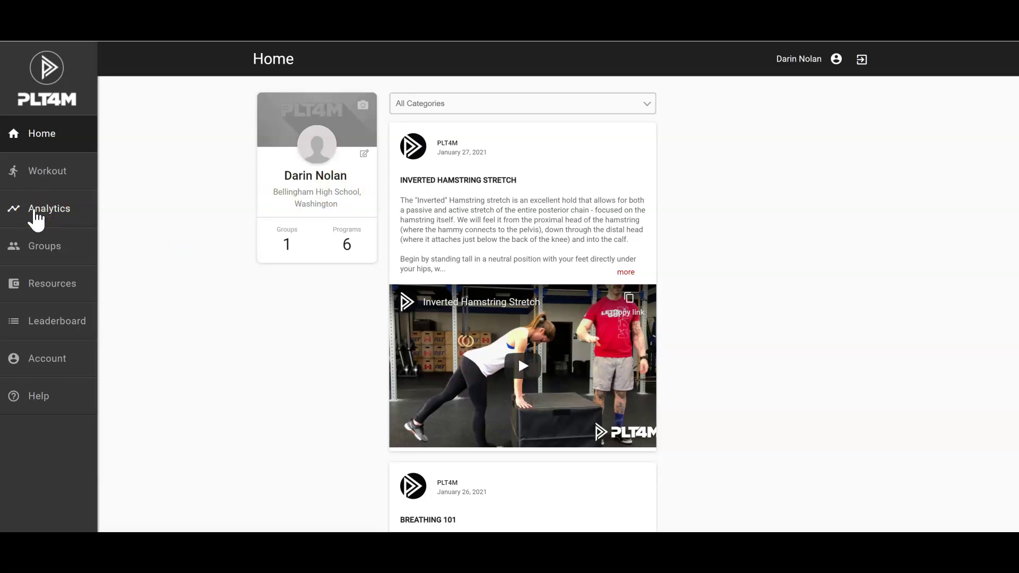
click(35, 211)
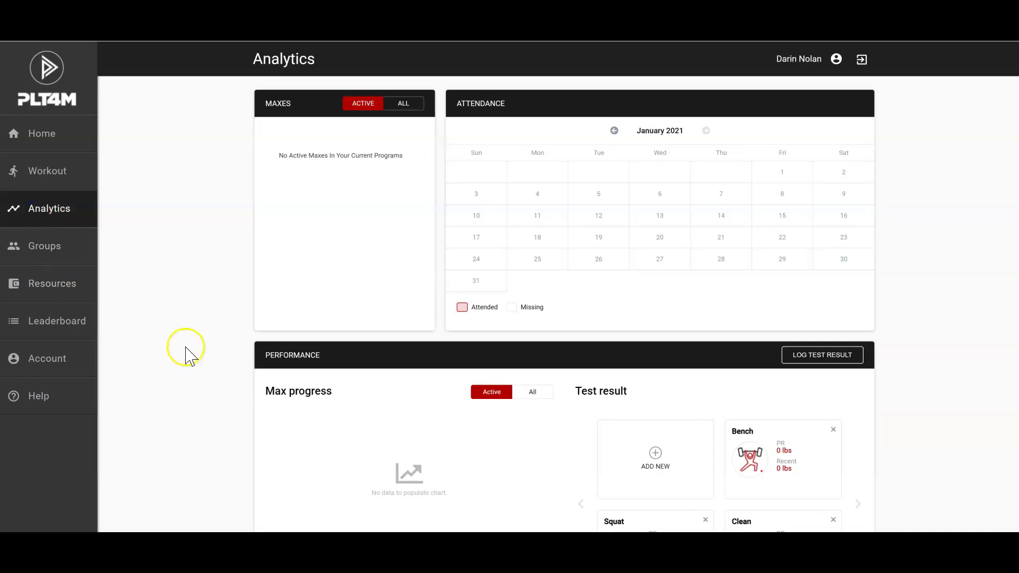
Step: Look through the exercises available for logging a test result, leaving the form without saving
scroll(553, 424, down, 2)
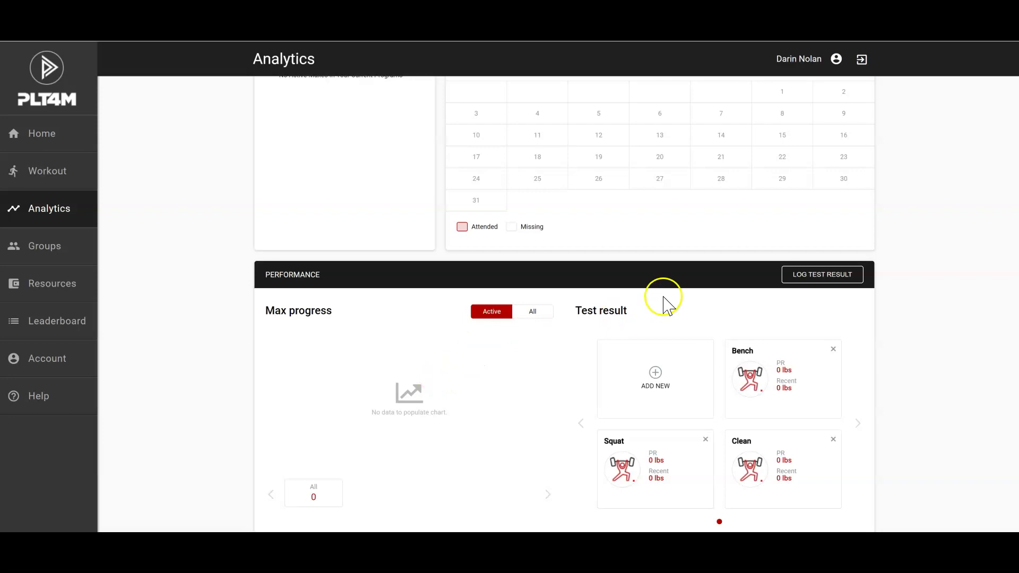
click(846, 281)
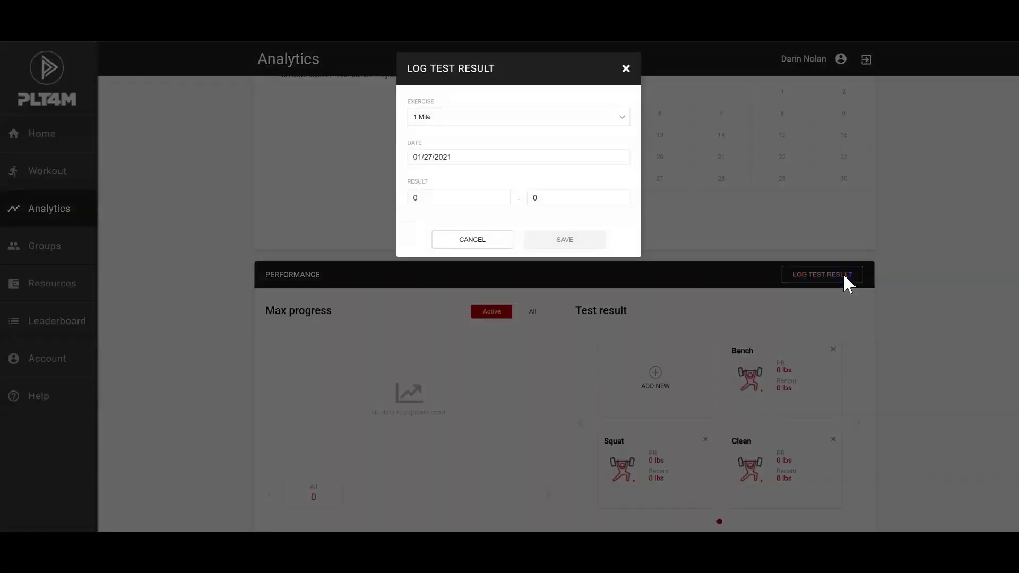
click(483, 125)
scroll(491, 163, down, 5)
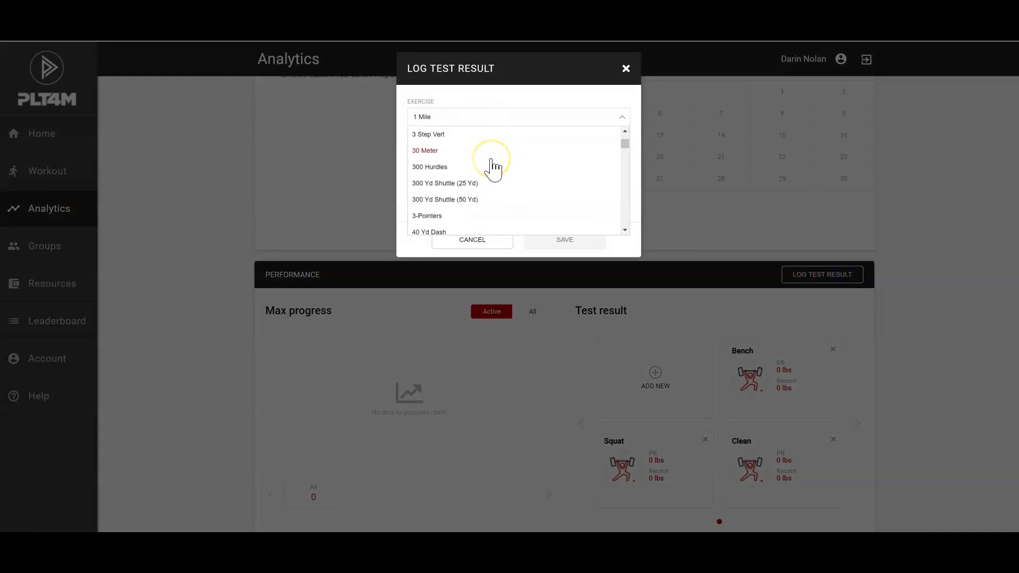
click(479, 241)
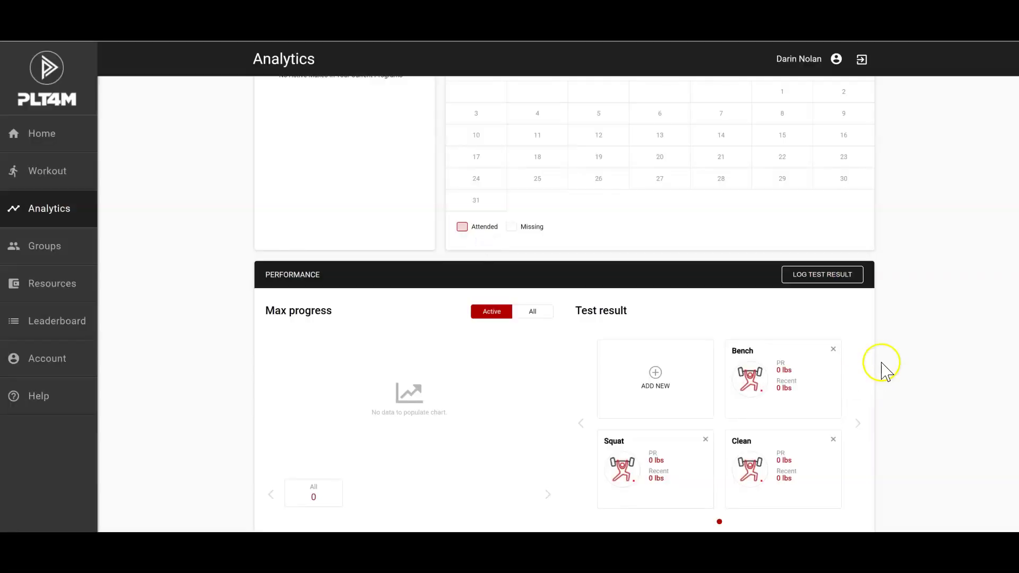
Step: Browse the exercises that can be added to the Test result cards, closing the list without saving
click(658, 374)
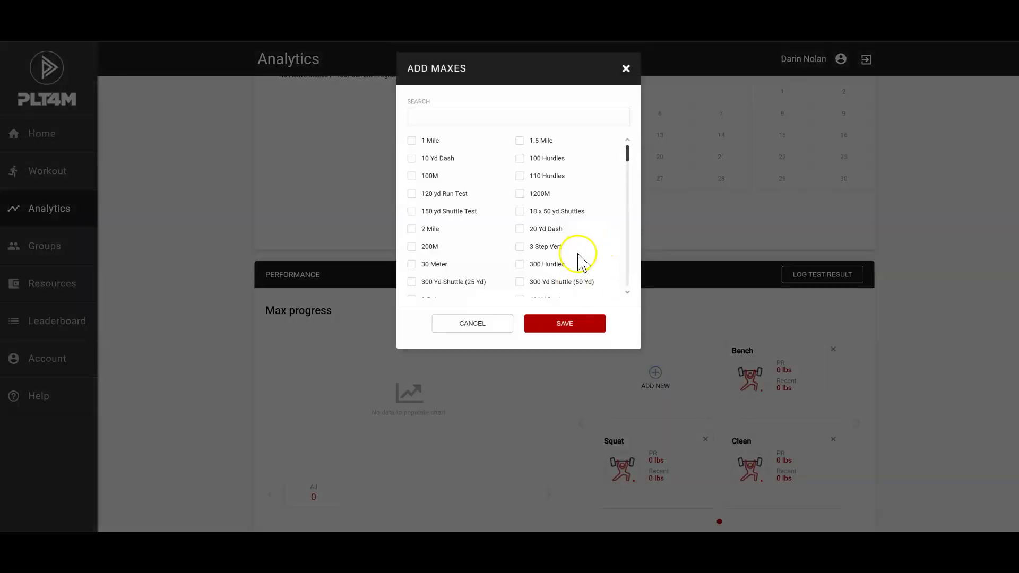
scroll(582, 262, down, 4)
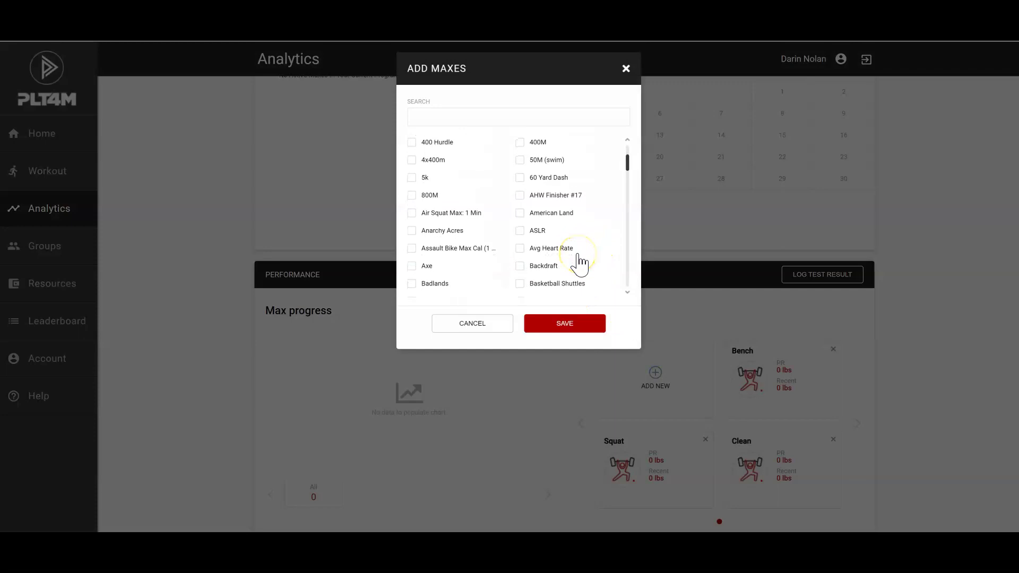
scroll(582, 261, down, 3)
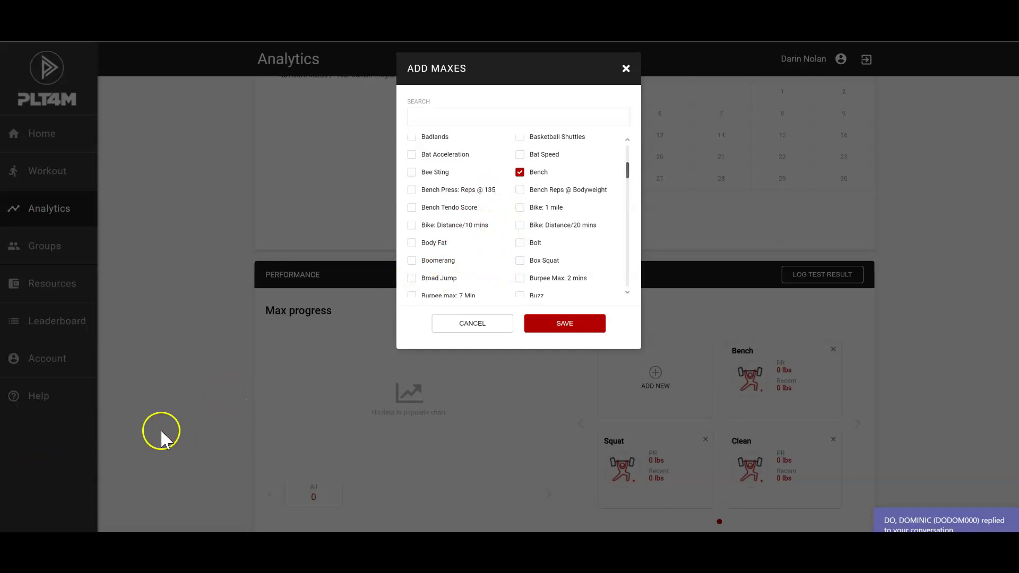
click(706, 473)
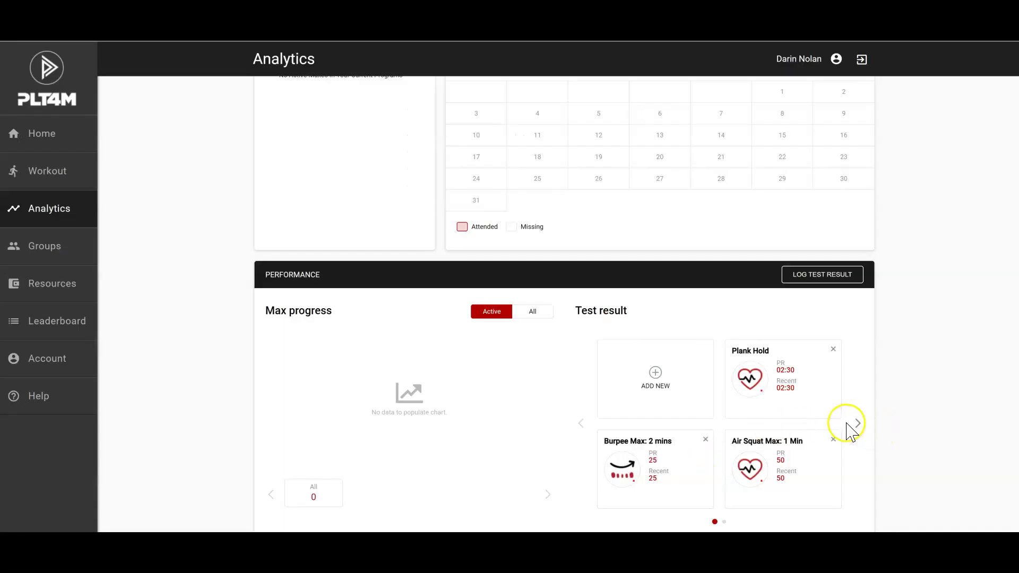
Step: Review both pages of Test result cards and return to the first page
click(676, 392)
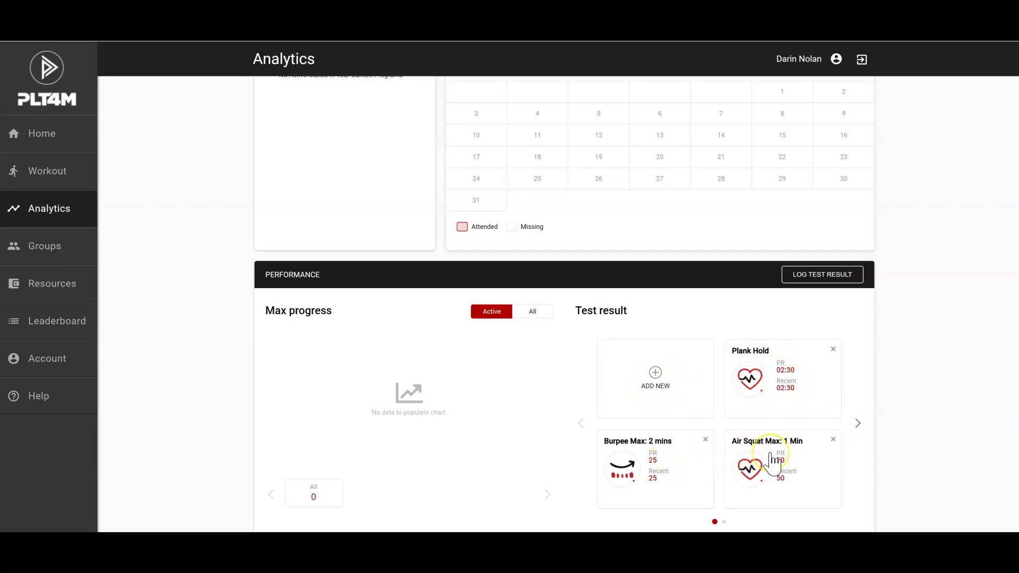
click(855, 424)
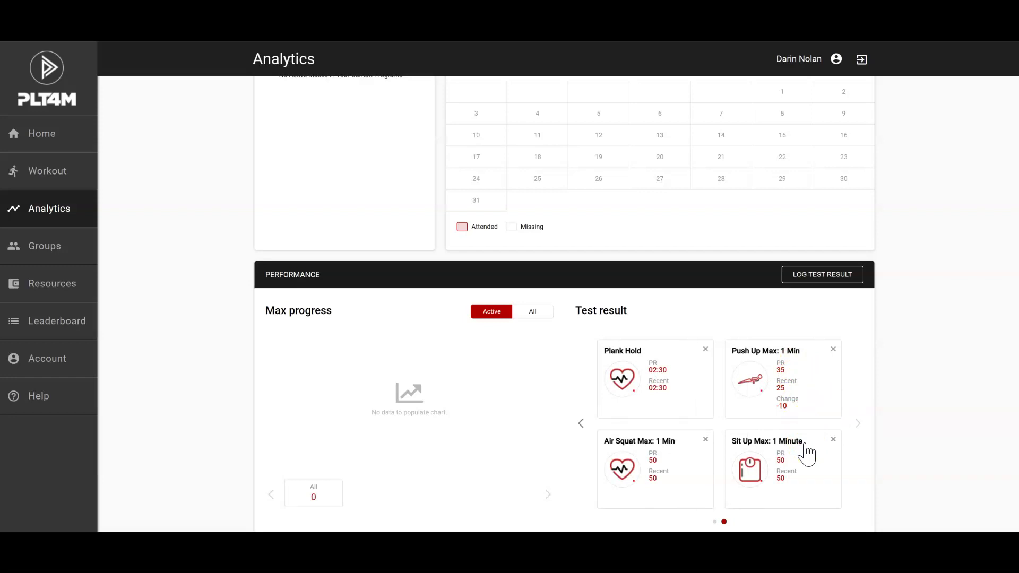
click(580, 423)
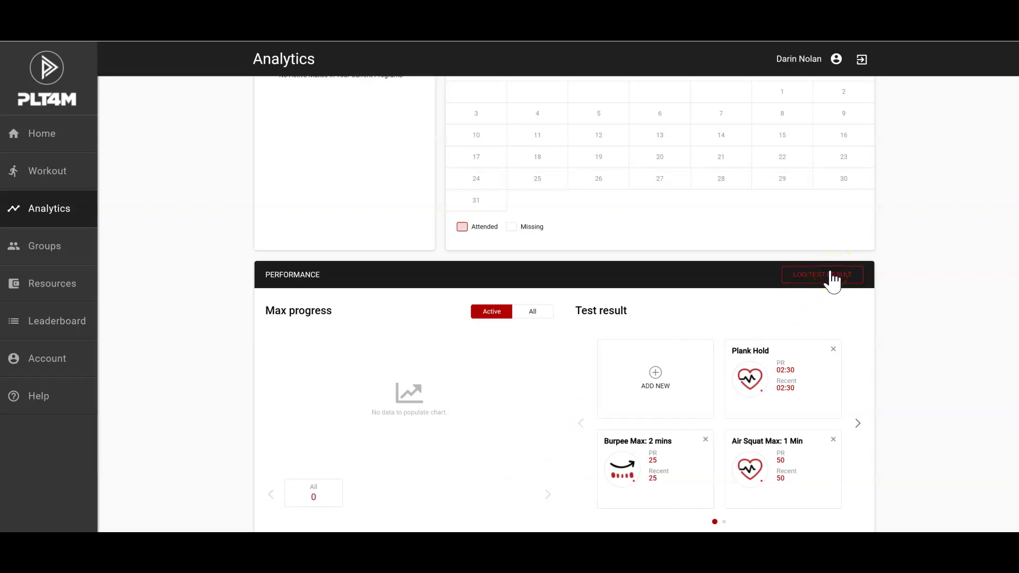
Step: Log a Plank Hold test result of 2:30 from its card
click(832, 275)
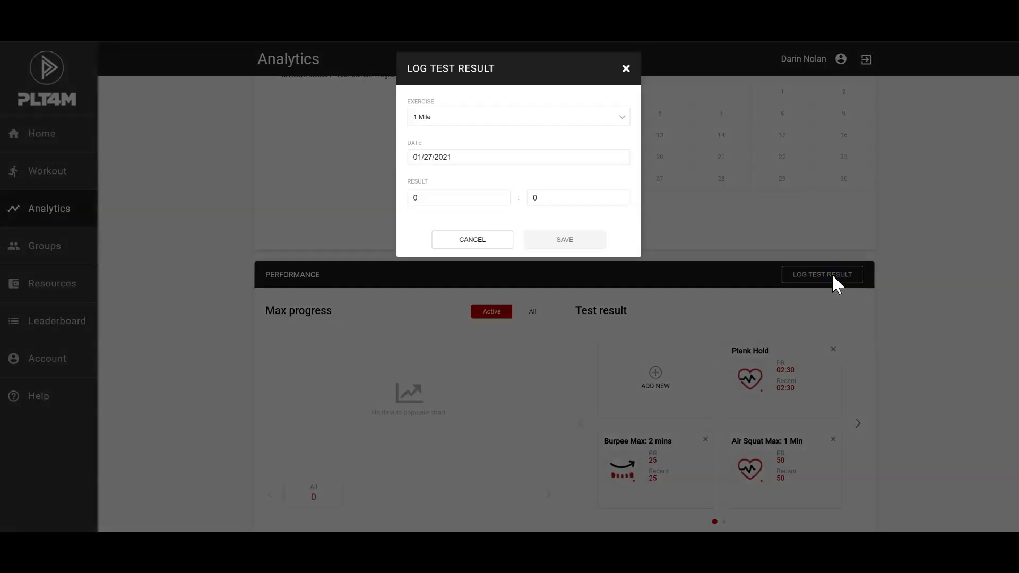
click(494, 242)
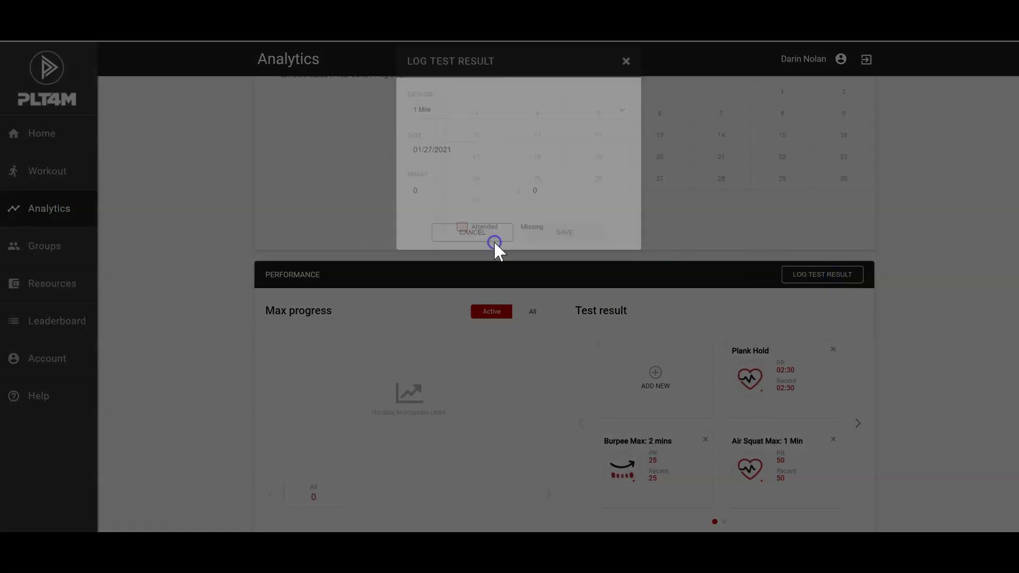
click(752, 374)
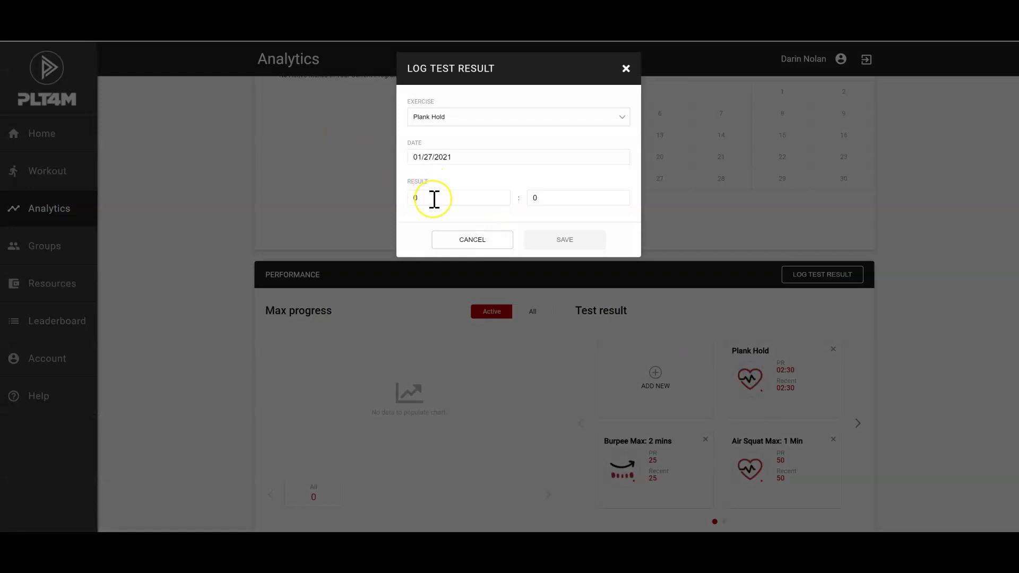
click(406, 199)
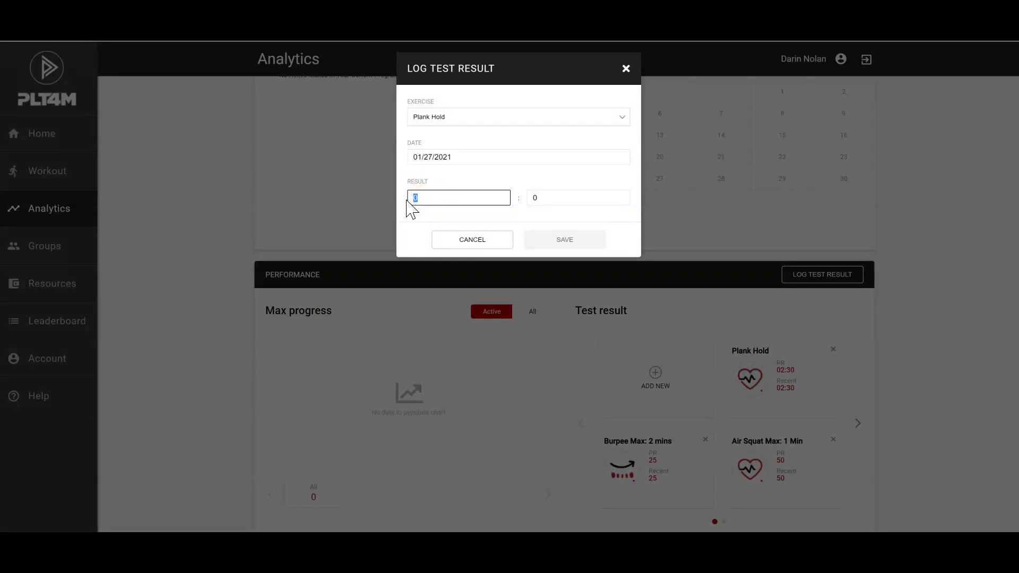
text(2)
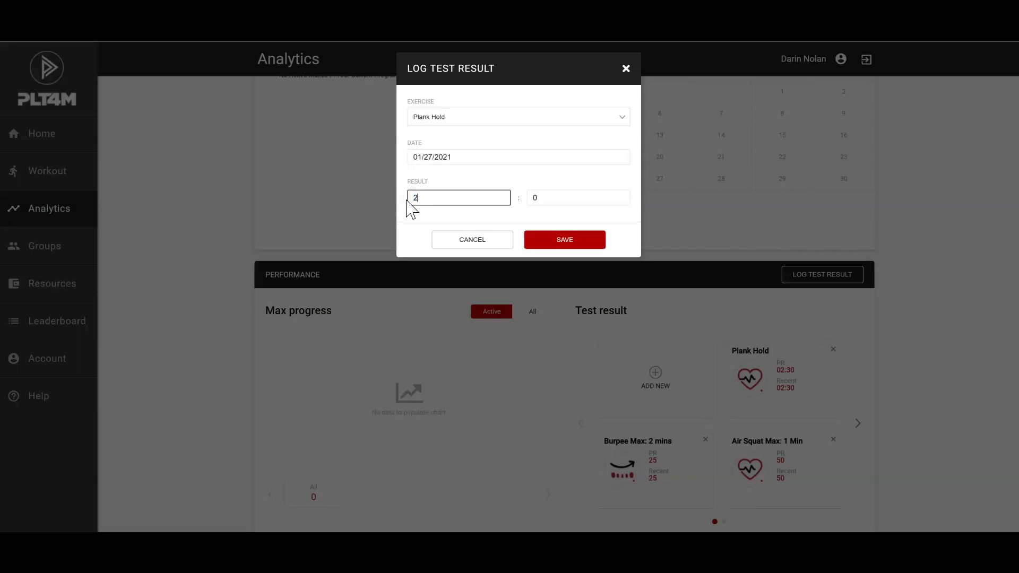
click(526, 199)
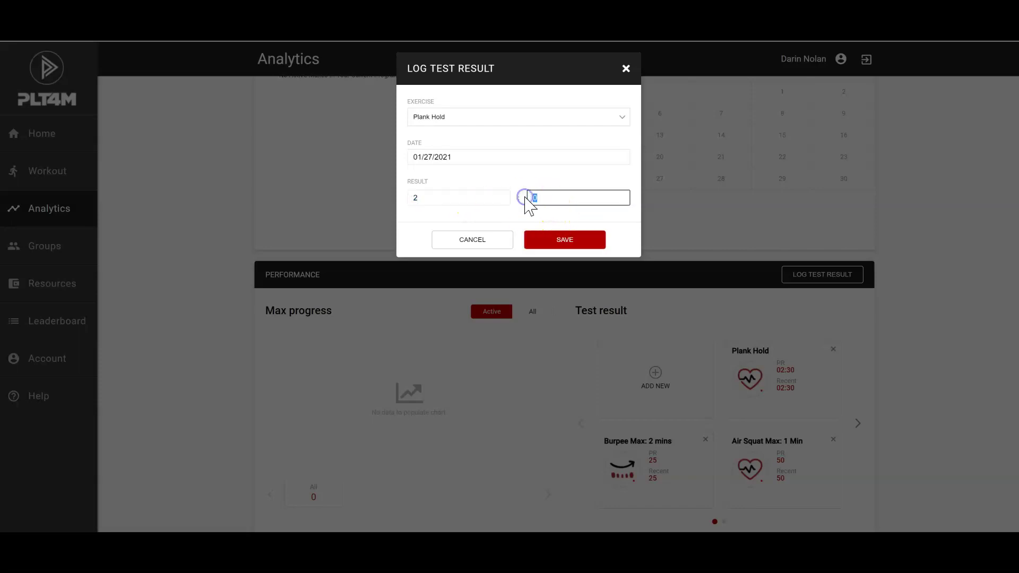
click(600, 227)
click(553, 234)
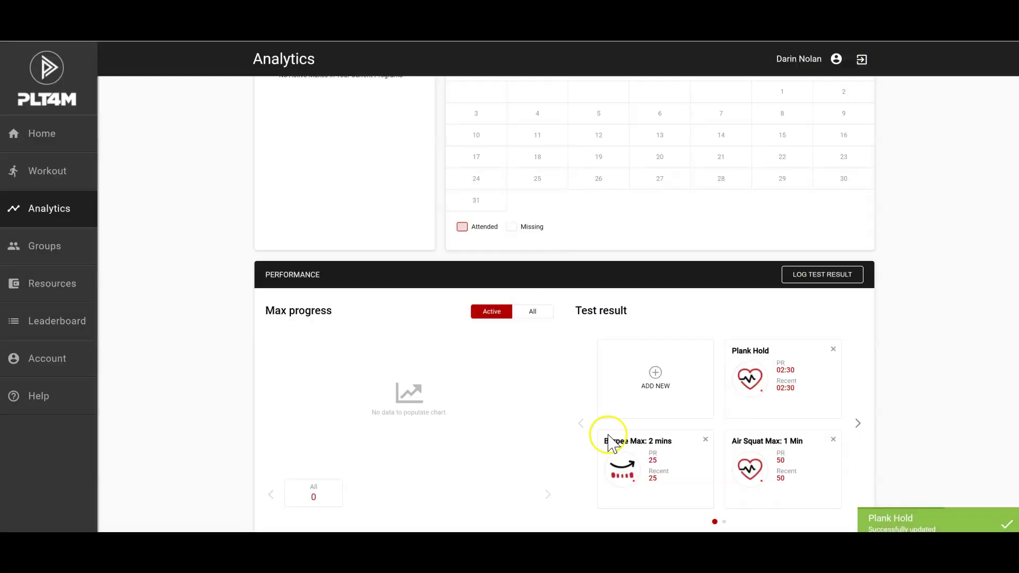
click(682, 473)
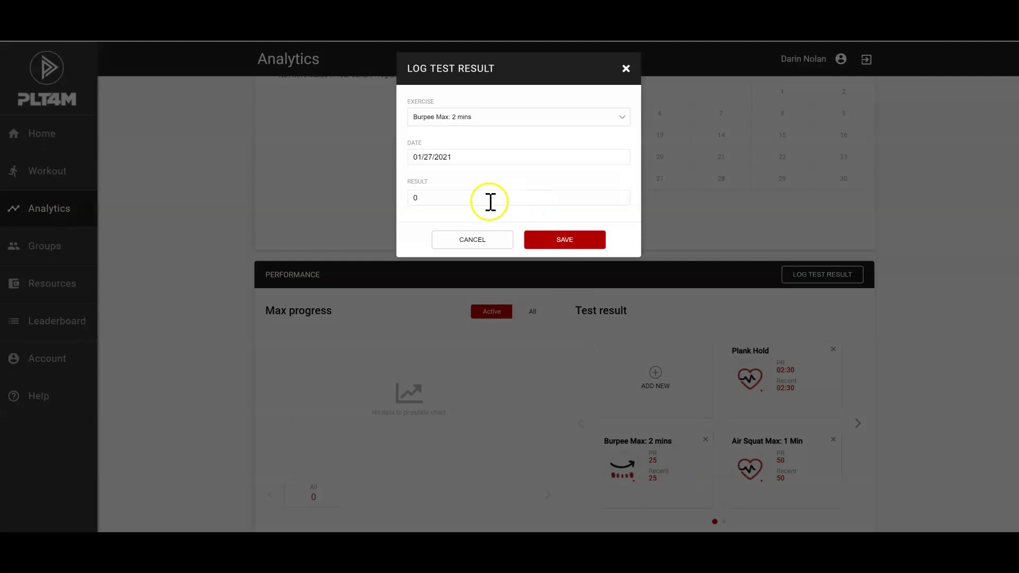
click(440, 197)
click(388, 194)
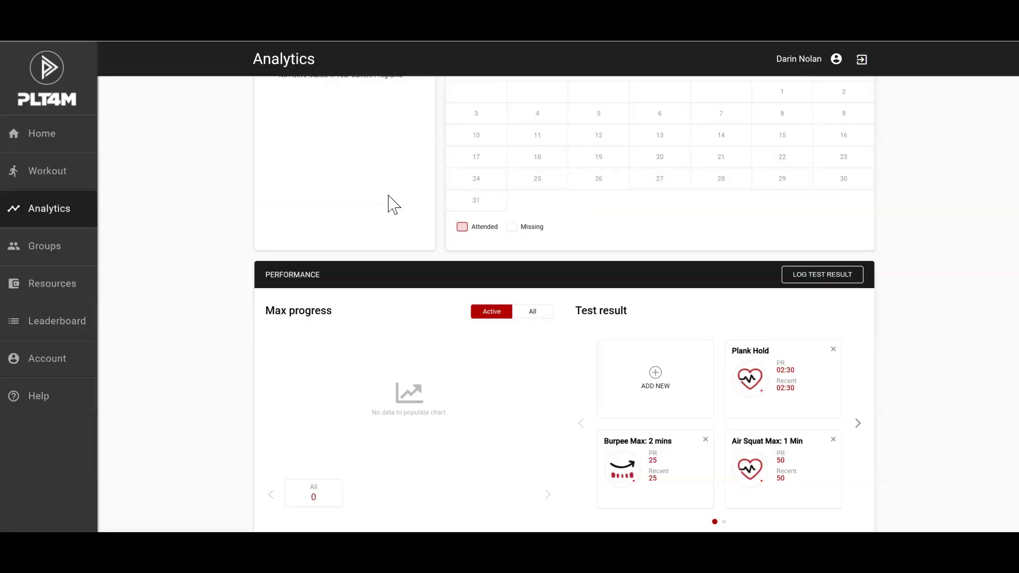
Step: Log a Burpee Max: 2 mins test result of 30 from its card
click(637, 450)
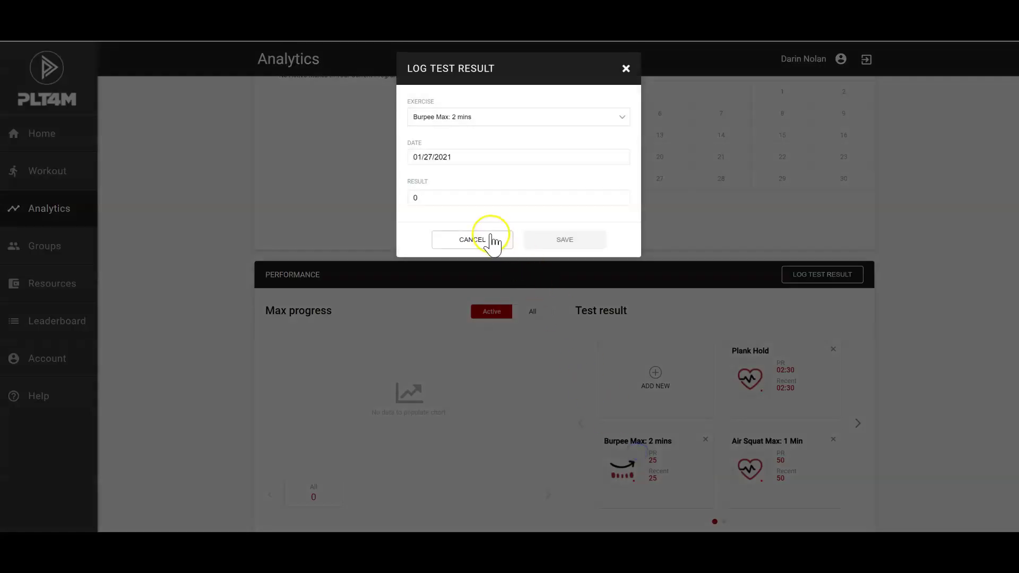
double_click(417, 198)
text(30)
click(562, 243)
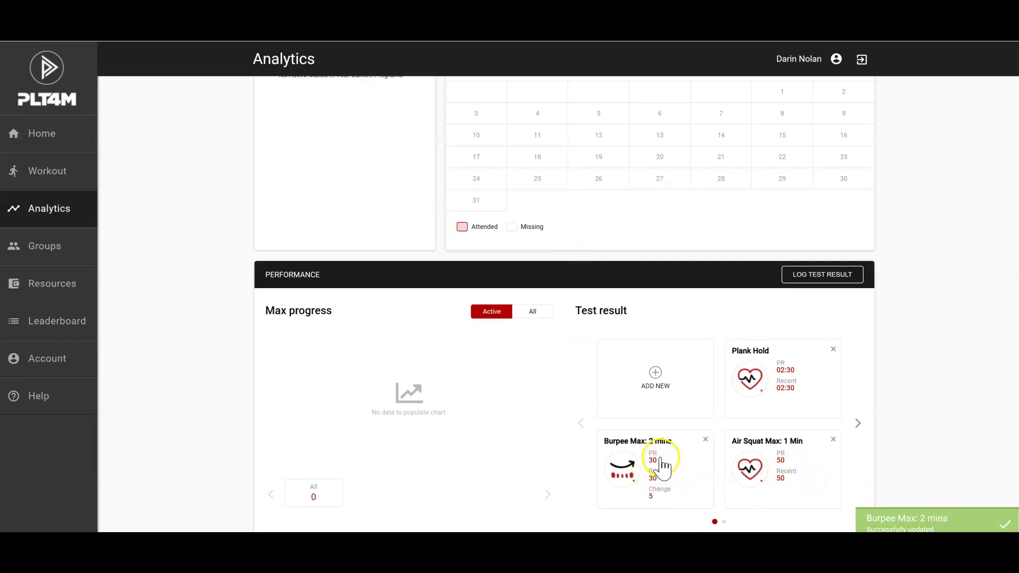
click(651, 496)
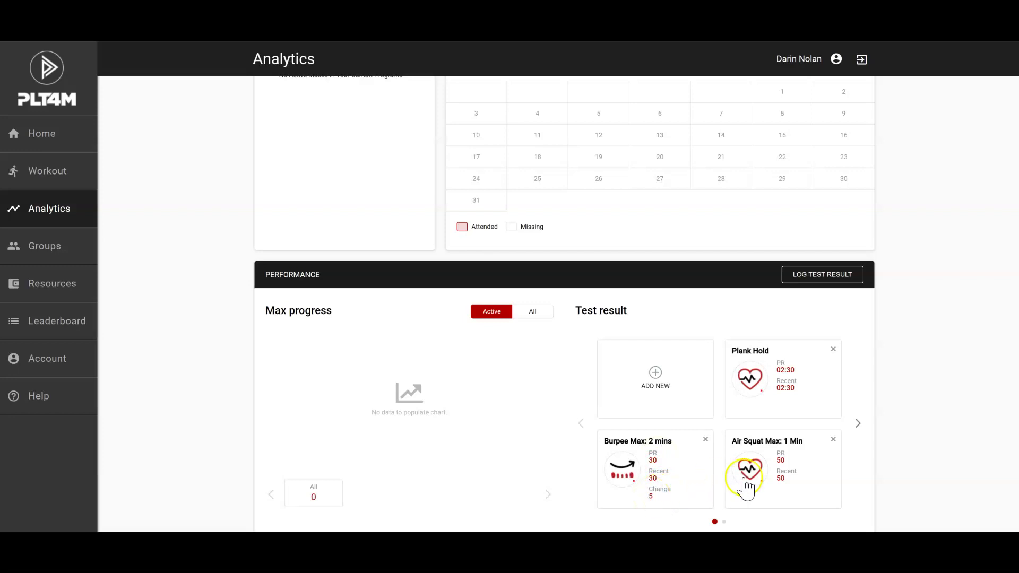
Step: Log an Air Squat Max: 1 Min test result of 60 and show the second page of Test result cards
click(801, 484)
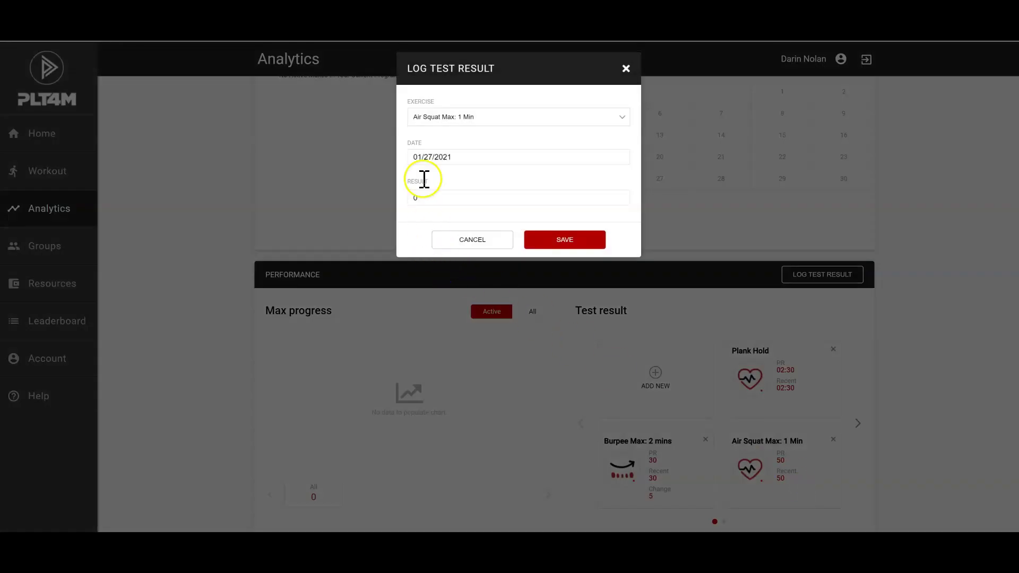
click(417, 197)
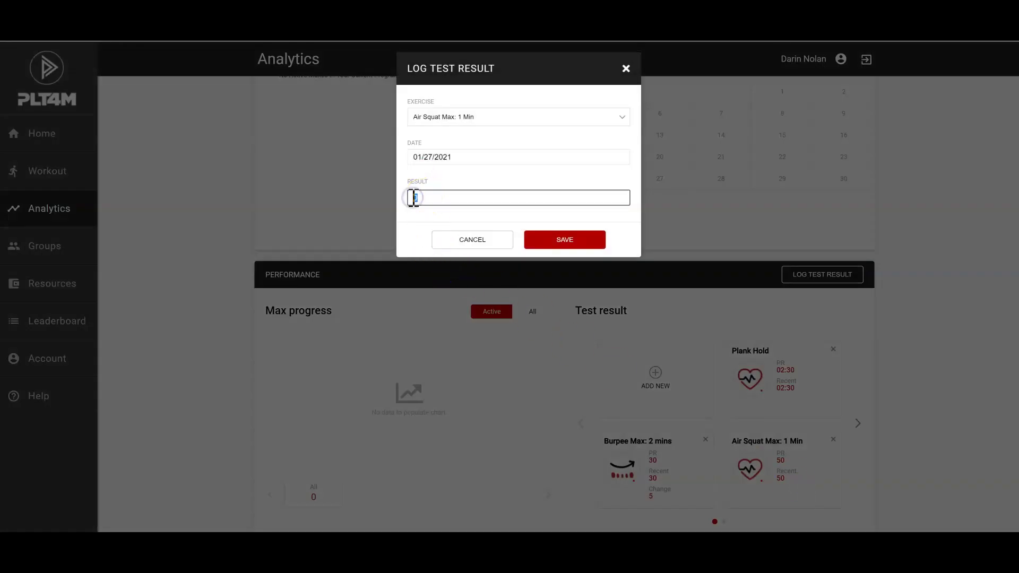
click(565, 234)
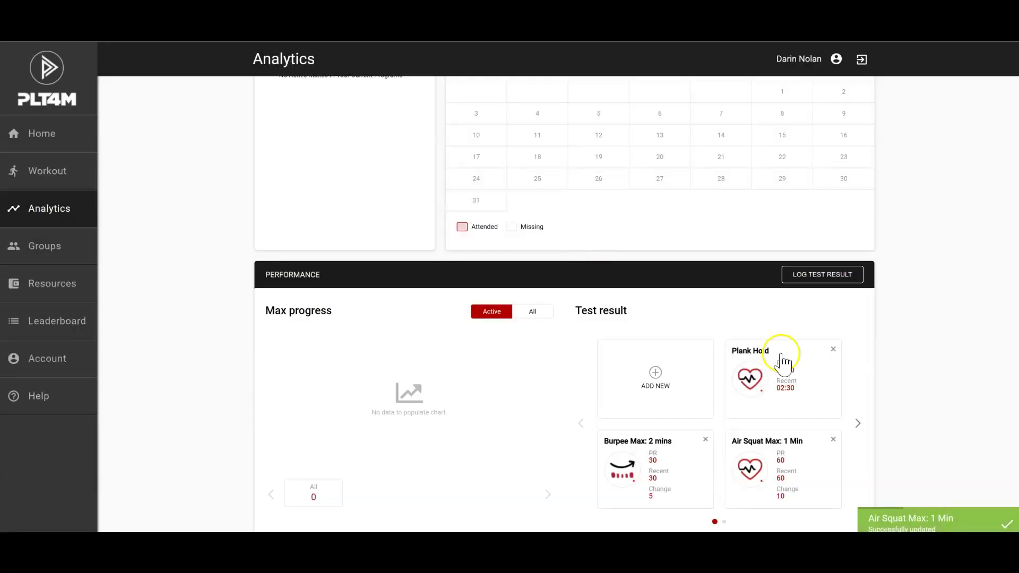
click(857, 423)
click(805, 383)
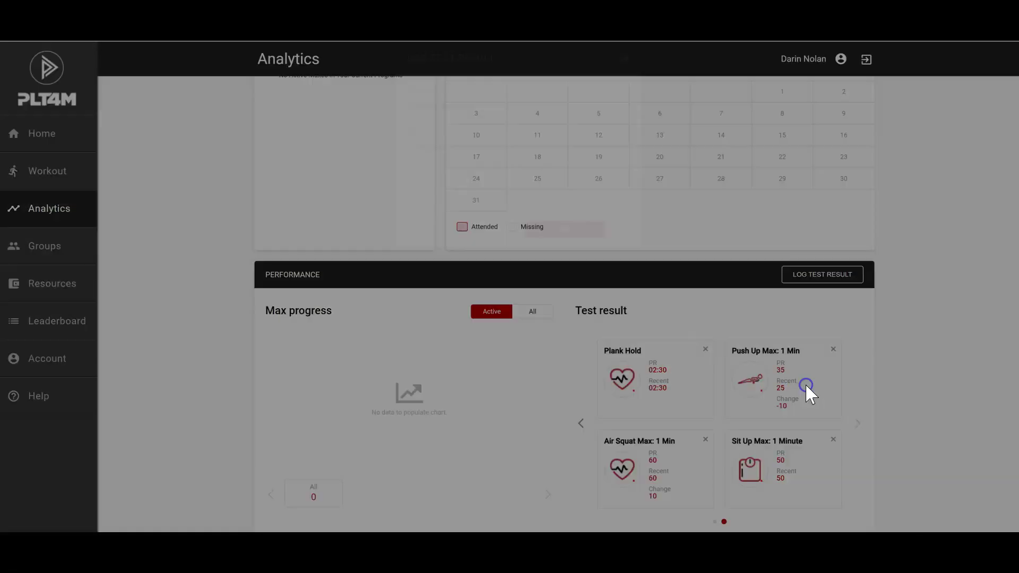
click(448, 186)
click(374, 190)
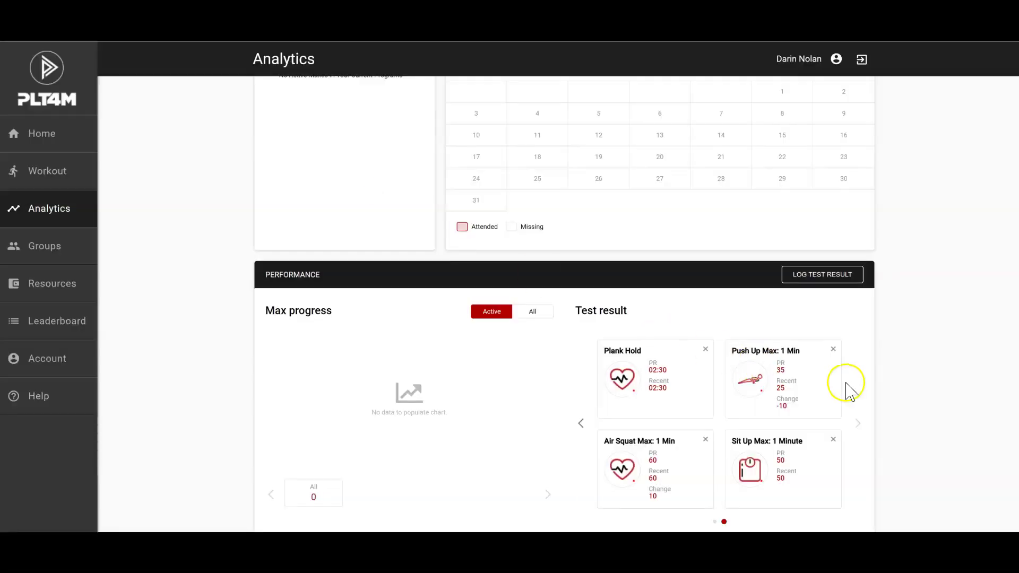
Step: Log a Push Up Max: 1 Min test result of 50 from its card
click(803, 386)
drag(427, 198, 392, 202)
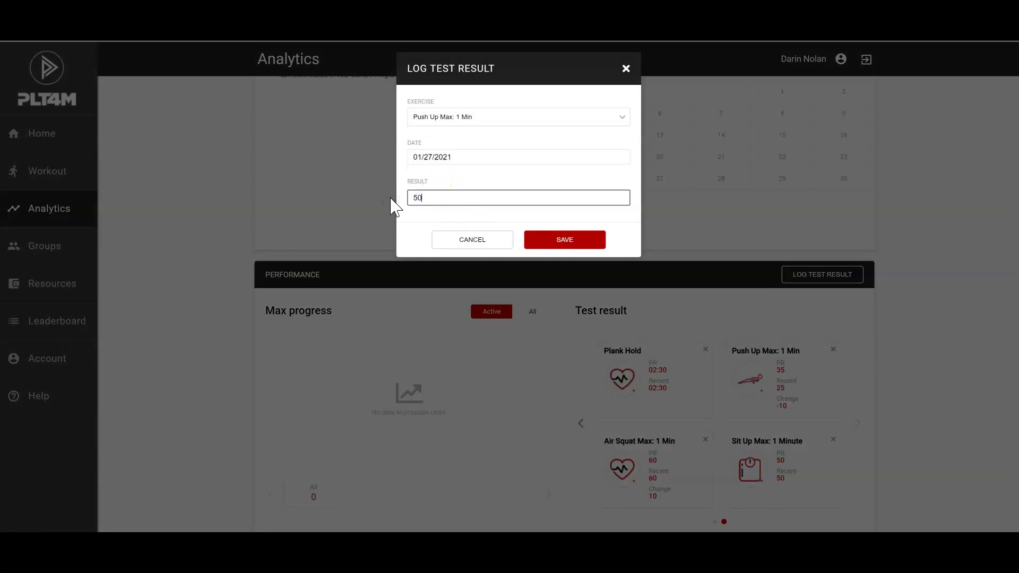
click(554, 241)
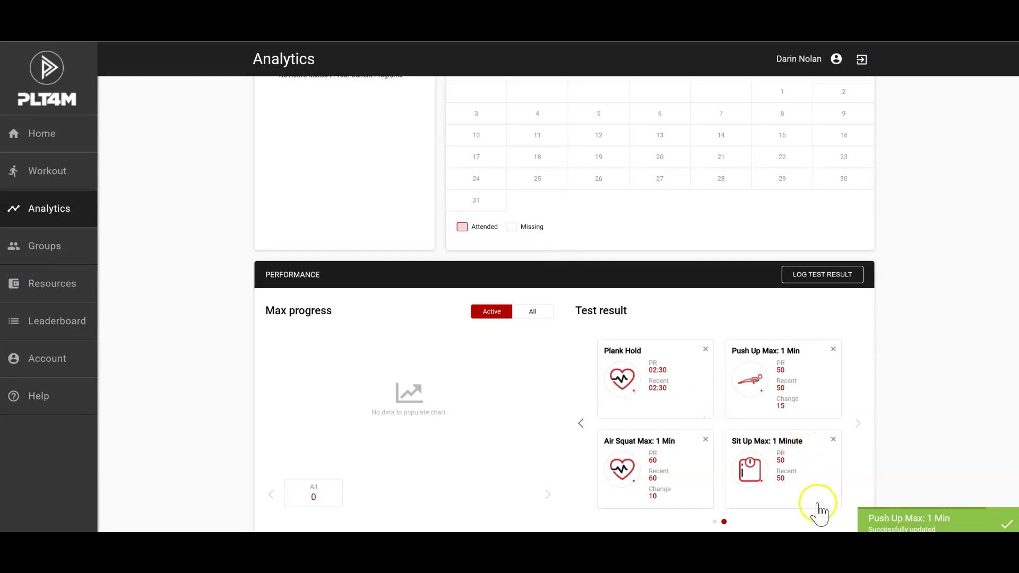
Step: Log a Sit Up Max: 1 Minute test result of 60 from its card
click(811, 485)
click(450, 239)
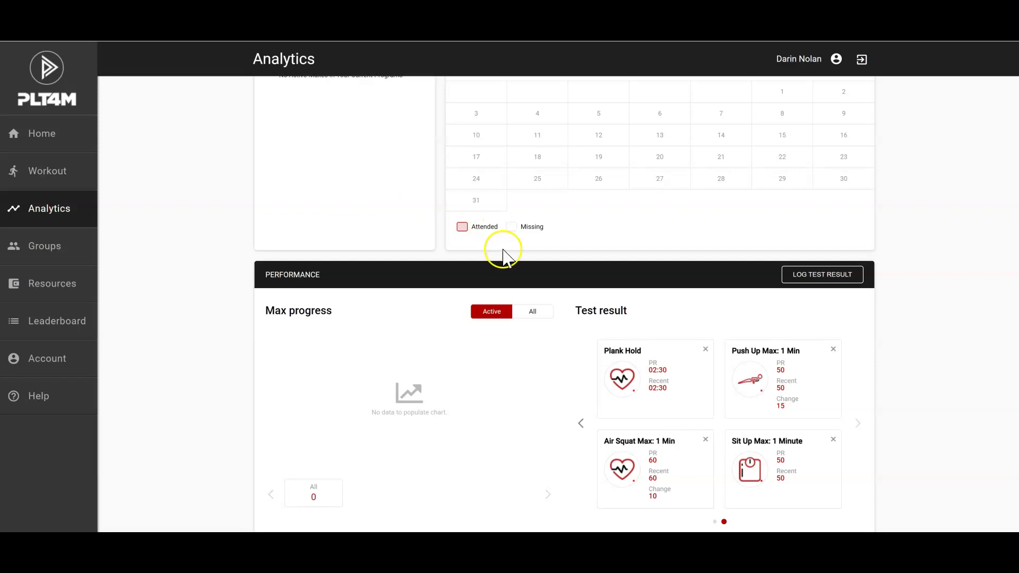
click(769, 466)
click(430, 198)
double_click(412, 198)
text(60)
click(566, 241)
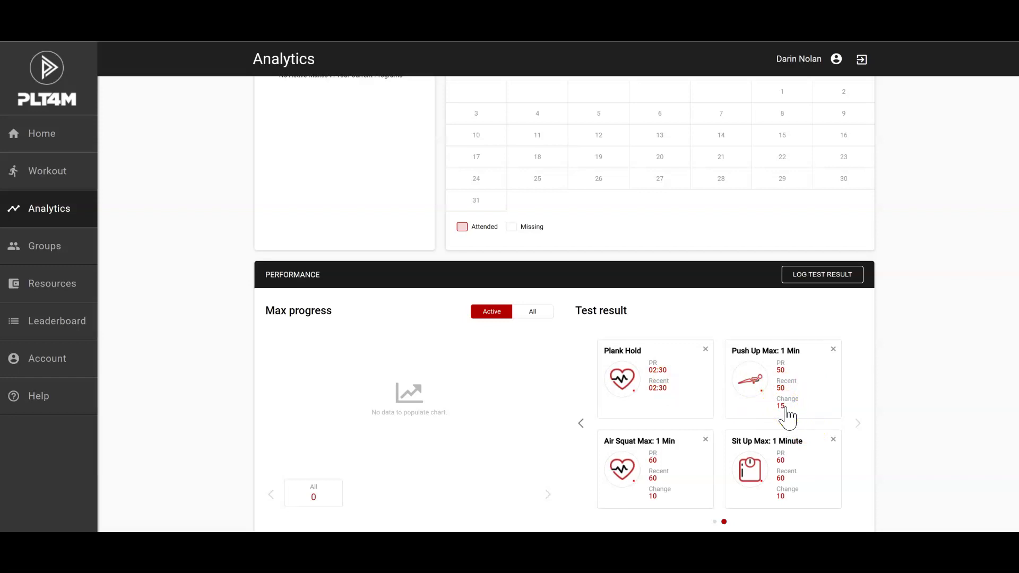
click(785, 428)
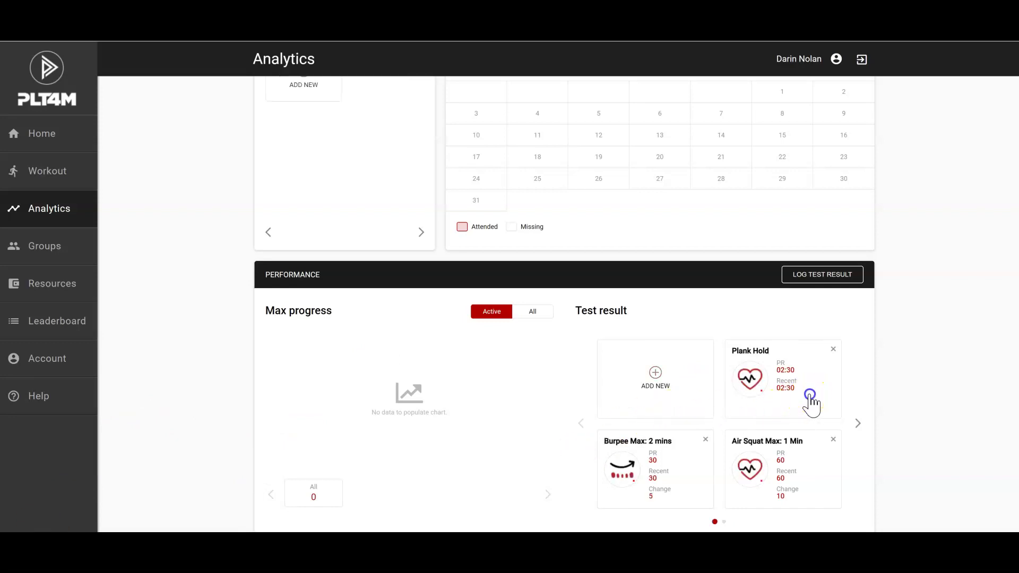
click(810, 406)
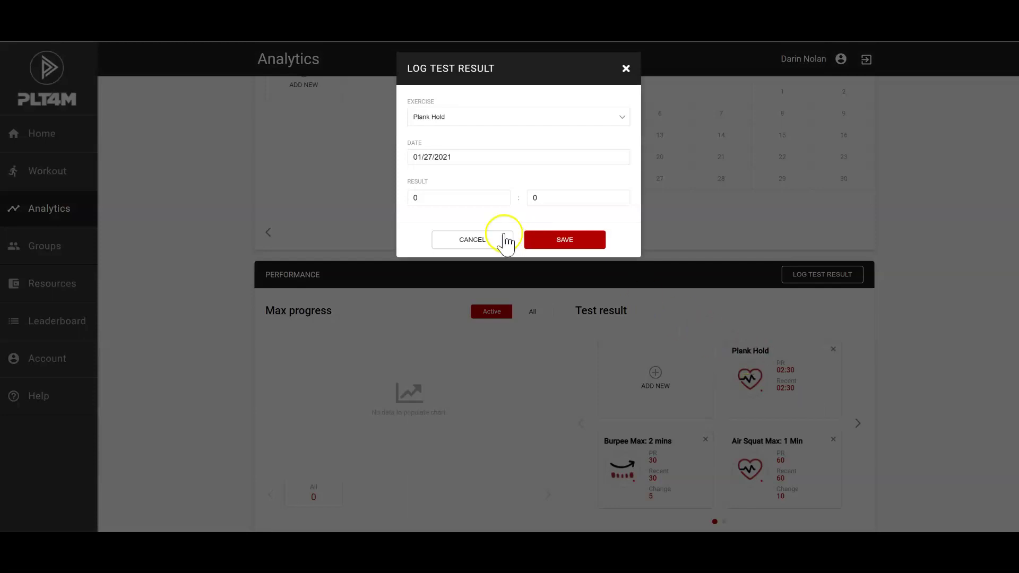
click(474, 248)
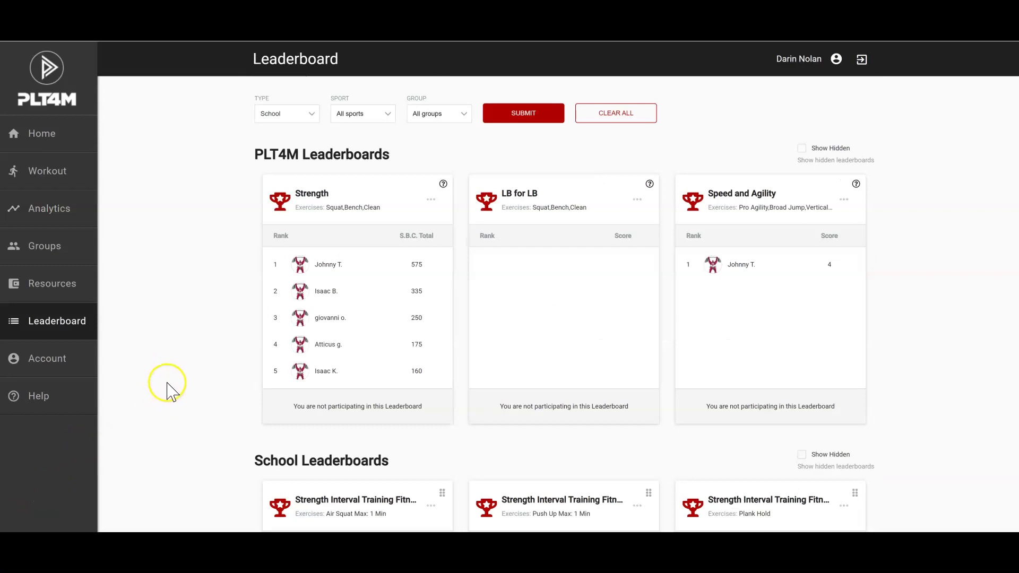
Step: Open the Leaderboard page and examine the School Leaderboards for air squats, push-ups, plank hold, sit-ups and burpees
click(60, 322)
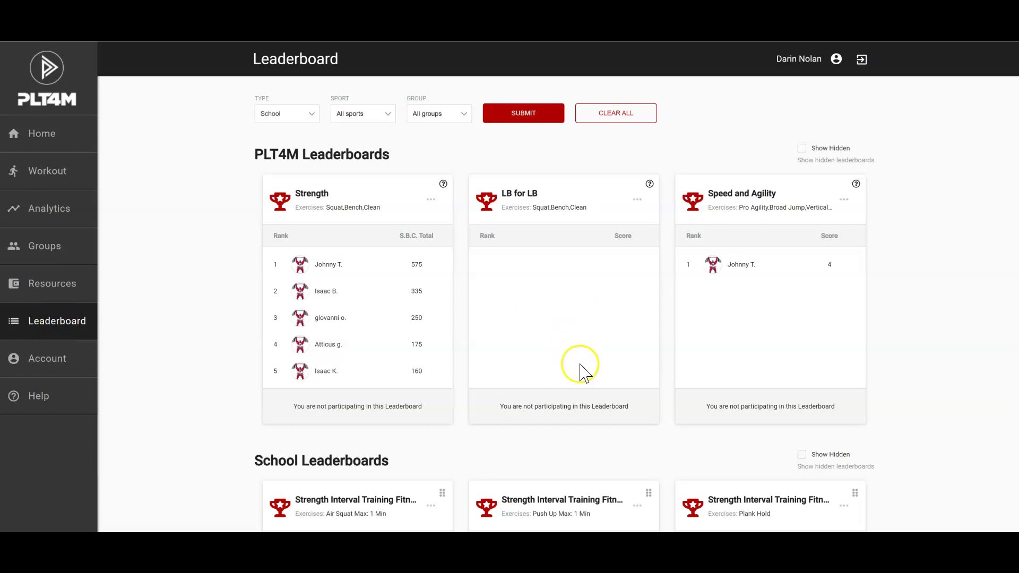
scroll(580, 364, down, 3)
scroll(584, 371, down, 2)
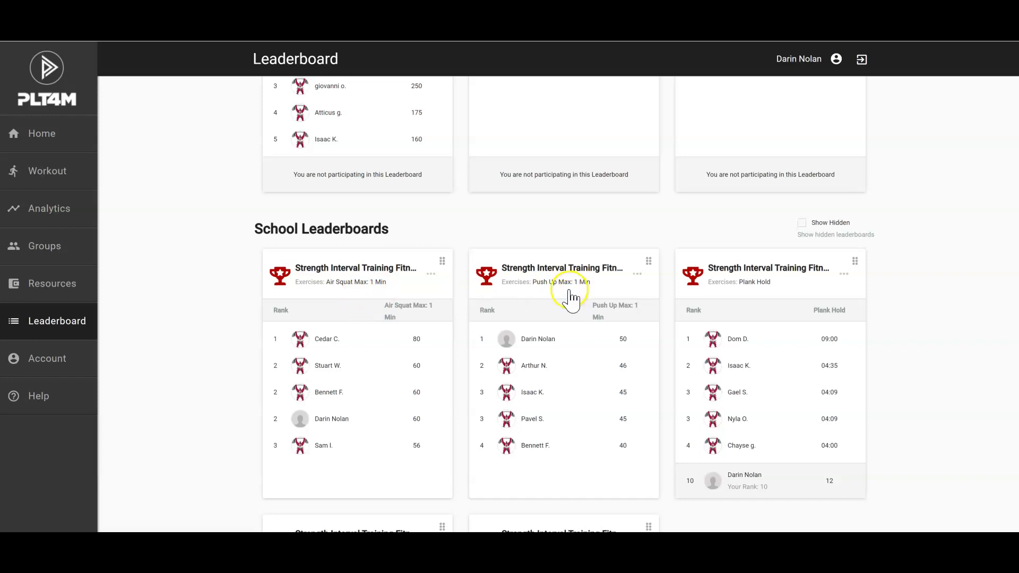
scroll(572, 300, down, 3)
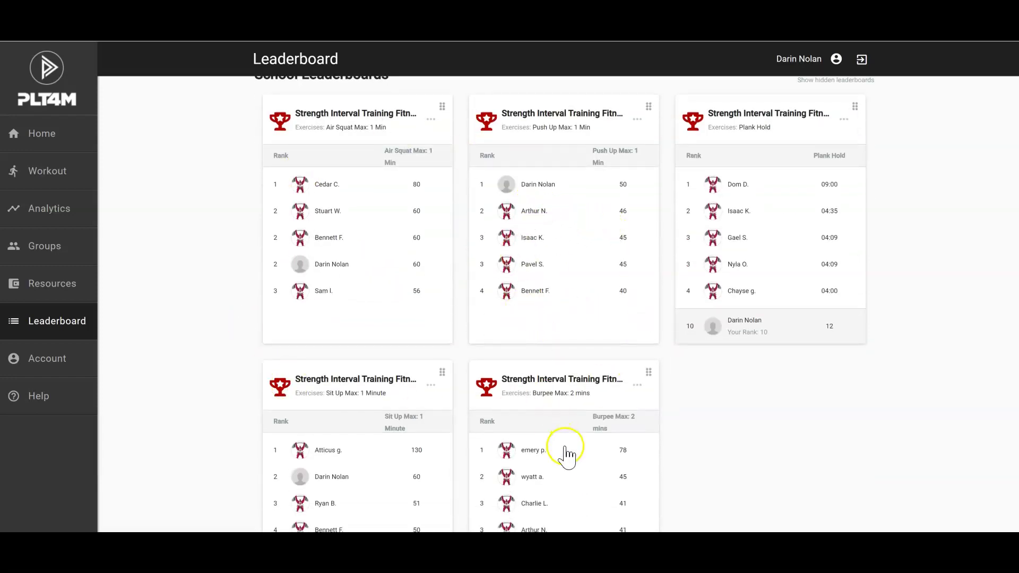
scroll(568, 451, down, 2)
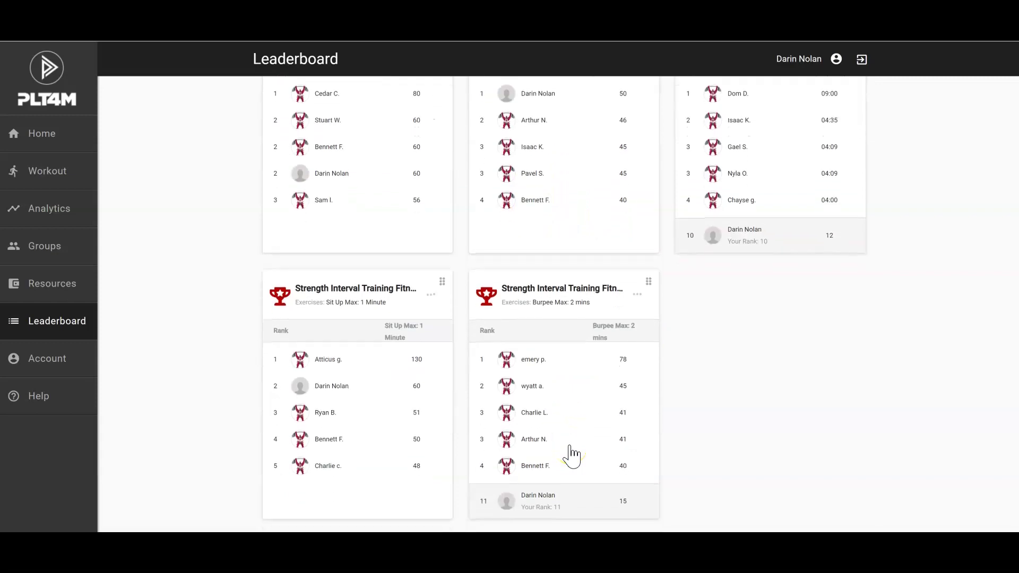
scroll(572, 456, up, 7)
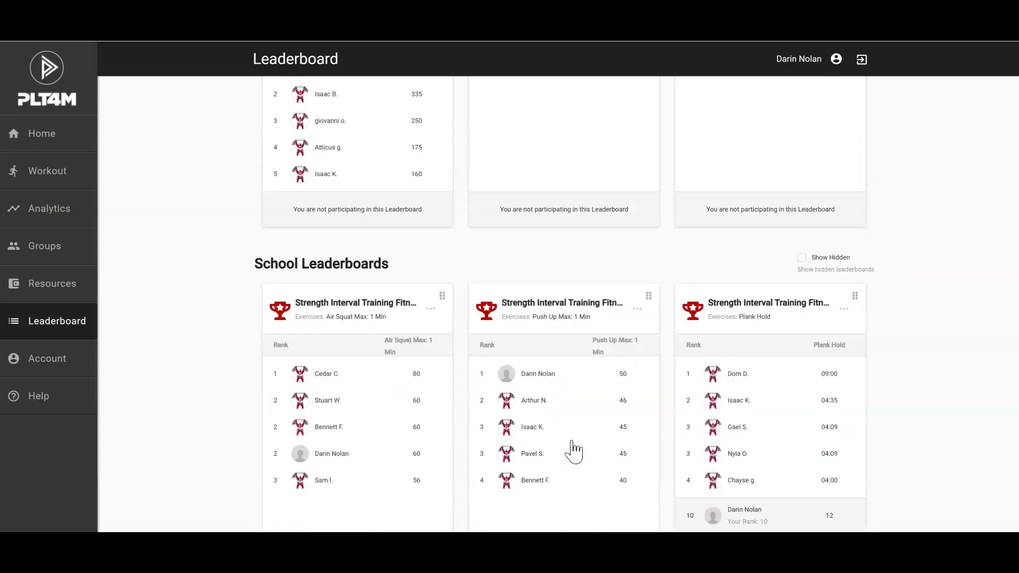
scroll(584, 337, down, 7)
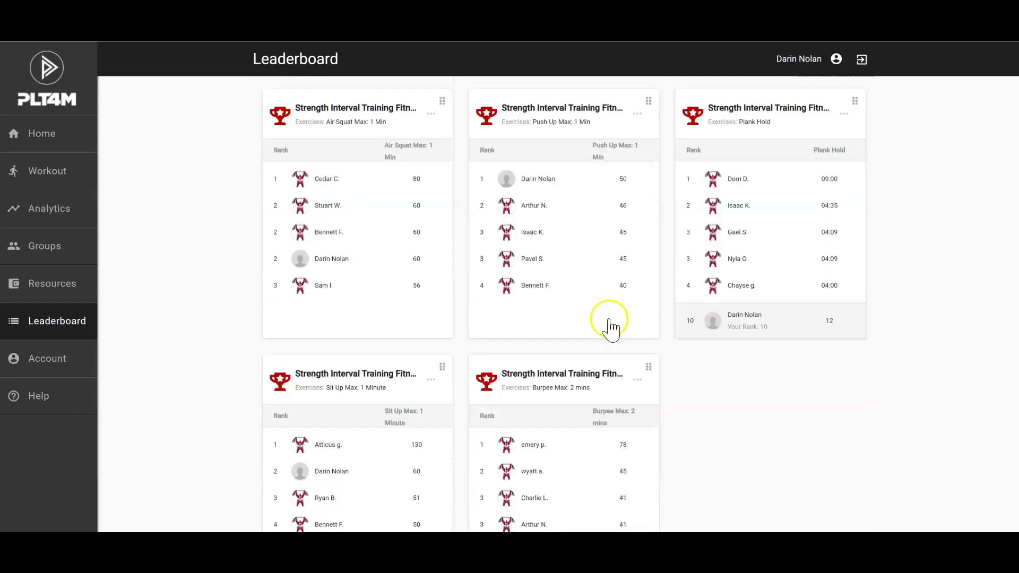
scroll(611, 328, up, 9)
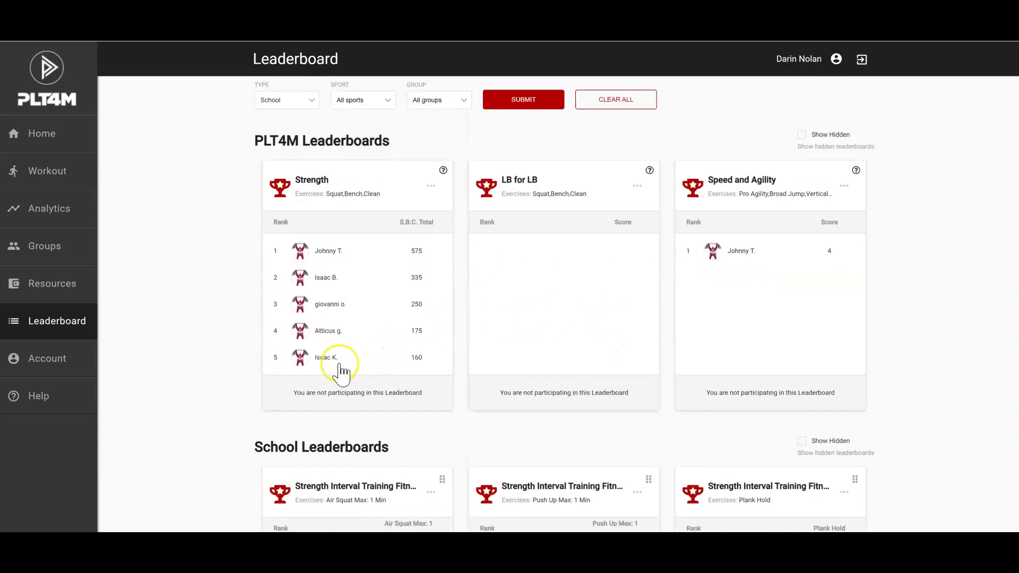